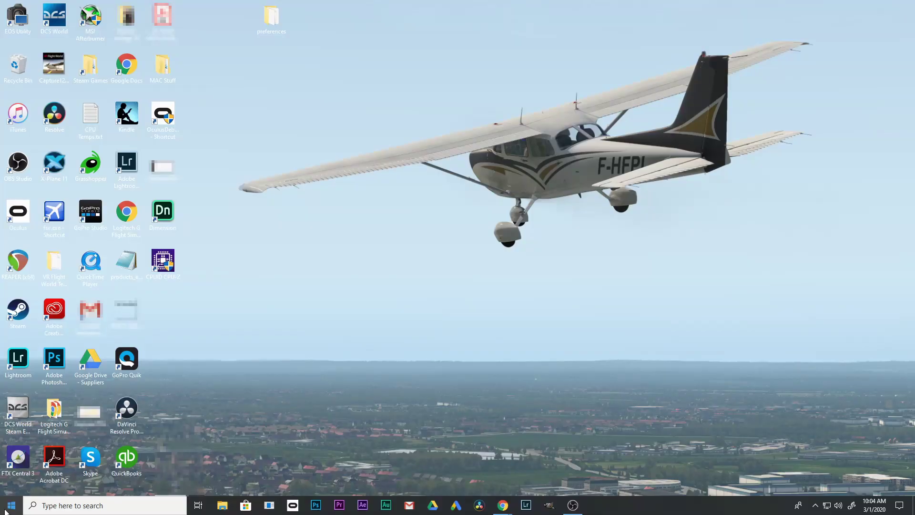
Step: Switch the Windows sound output to Headphones (Rift Audio) at volume 20
{"action": "left_click", "coordinate": [14, 503]}
{"action": "left_click", "coordinate": [15, 486]}
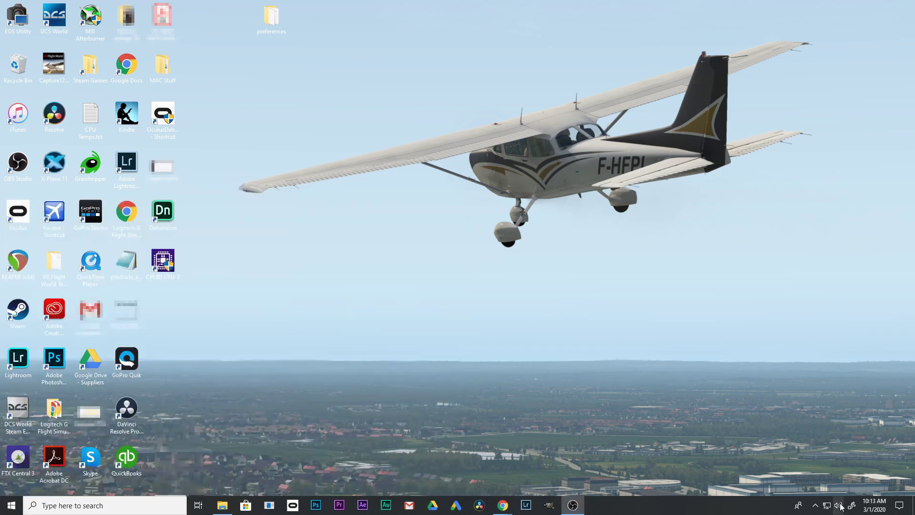
{"action": "left_click", "coordinate": [839, 504]}
{"action": "left_click", "coordinate": [841, 462]}
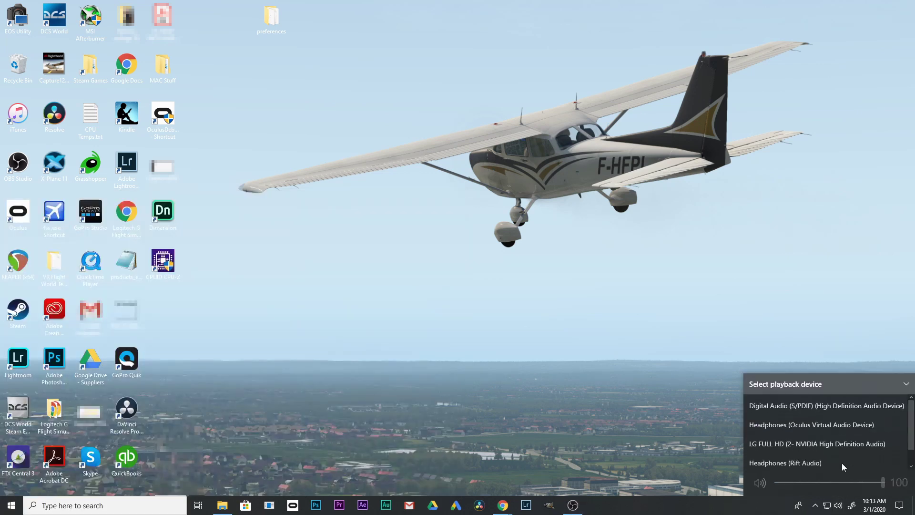
{"action": "left_click", "coordinate": [832, 449]}
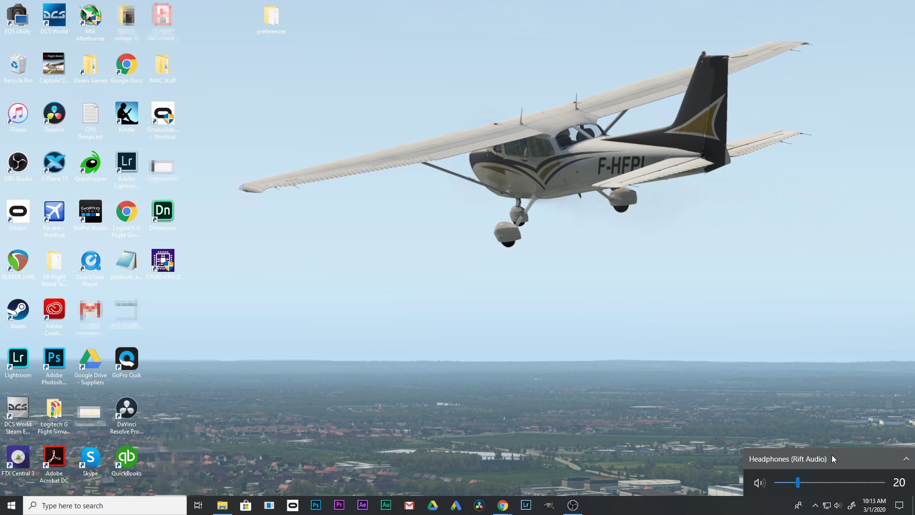
{"action": "left_click", "coordinate": [799, 426]}
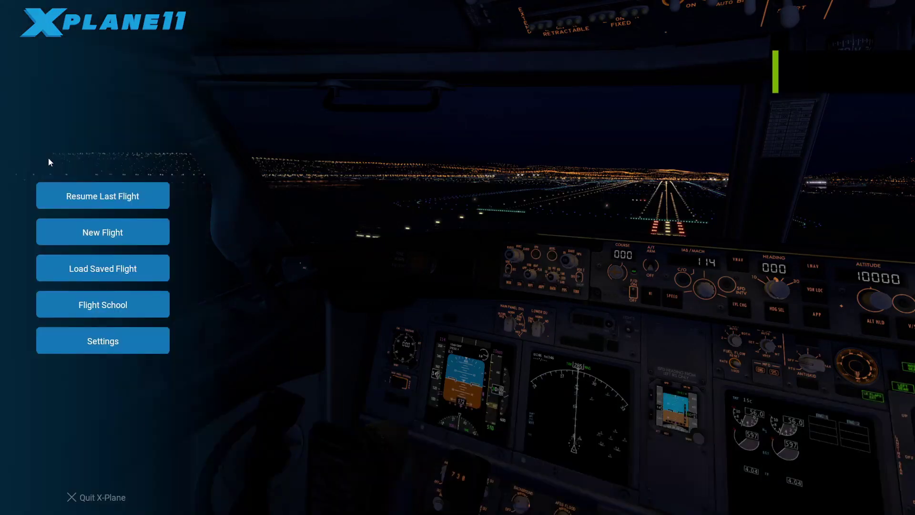
Step: Max out the Aircraft Exterior, Interior and Environmental volume sliders, then recheck the Sound settings
{"action": "left_click", "coordinate": [107, 342]}
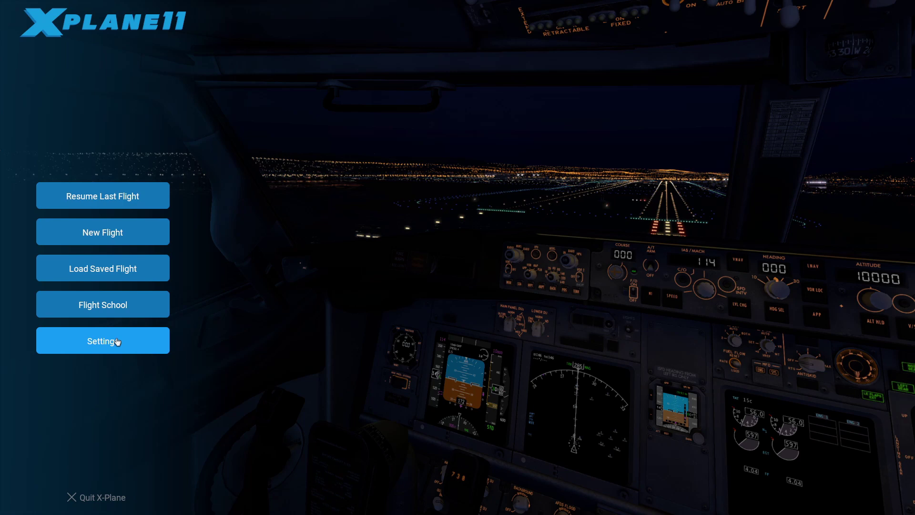
{"action": "left_click", "coordinate": [114, 341]}
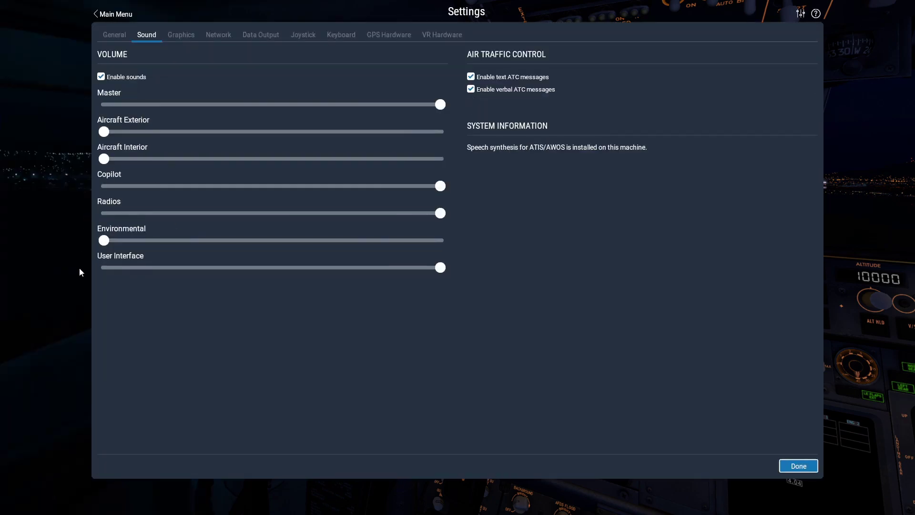
{"action": "left_click_drag", "start_coordinate": [104, 132], "coordinate": [440, 132]}
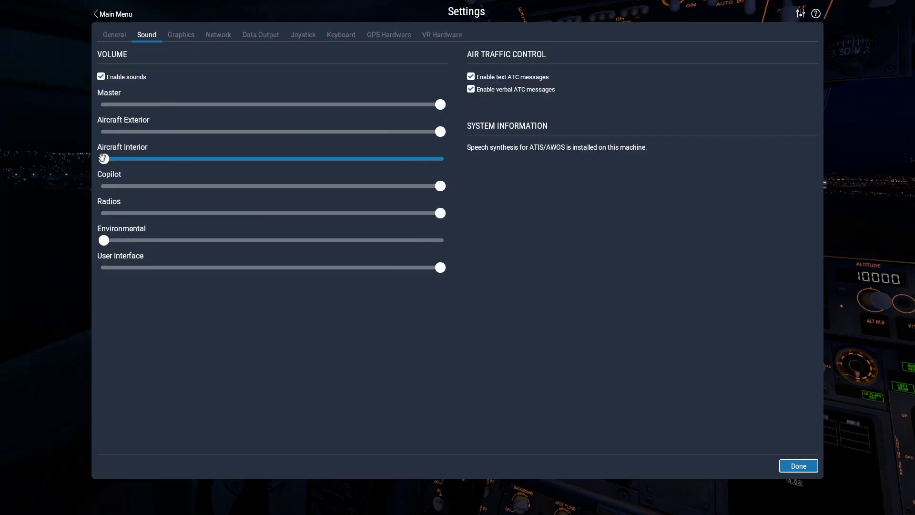
{"action": "left_click_drag", "start_coordinate": [104, 159], "coordinate": [440, 159]}
{"action": "left_click_drag", "start_coordinate": [103, 240], "coordinate": [439, 240]}
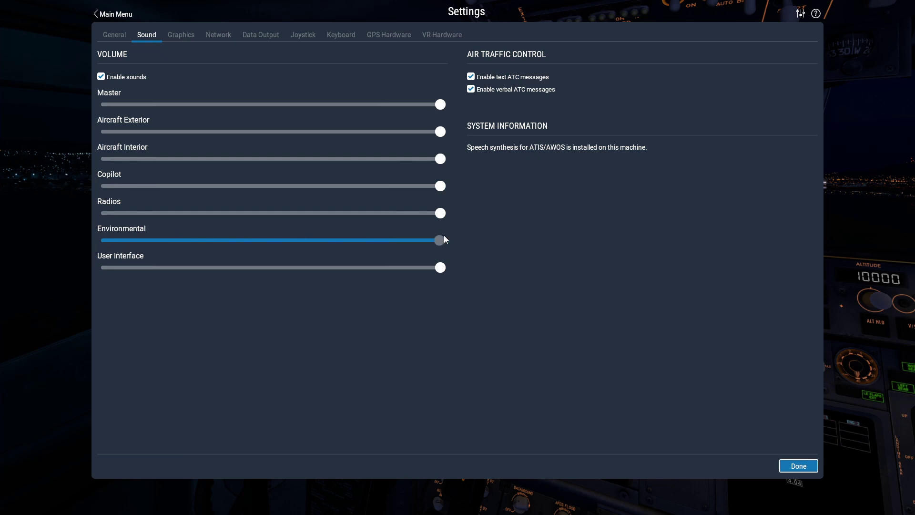
{"action": "left_click", "coordinate": [798, 465]}
{"action": "left_click", "coordinate": [118, 342]}
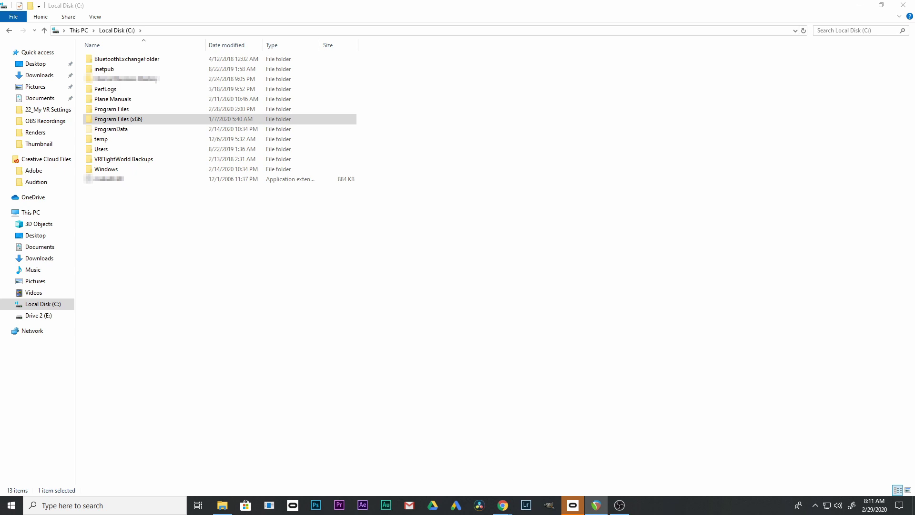
Step: Browse from C: through Program Files (x86), Steam, steamapps, common, X-Plane 11 and Output into preferences
{"action": "left_click", "coordinate": [116, 31]}
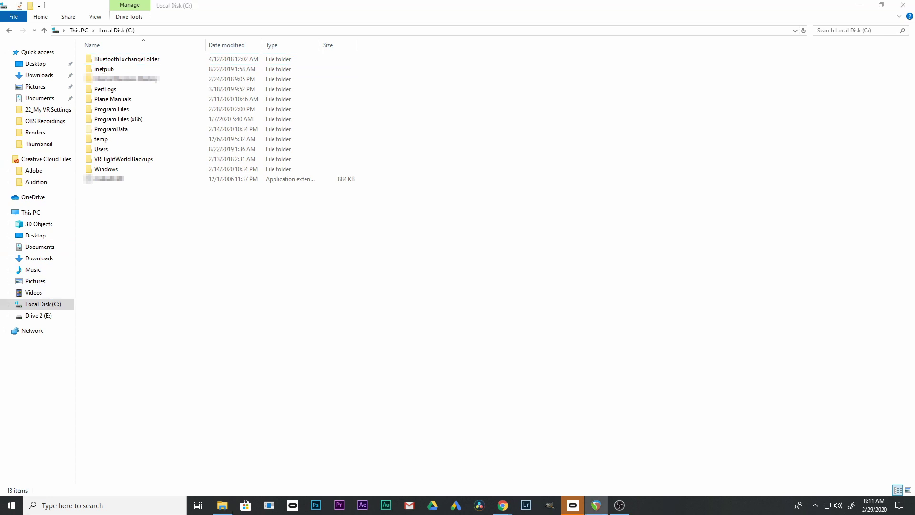
{"action": "left_click", "coordinate": [49, 306]}
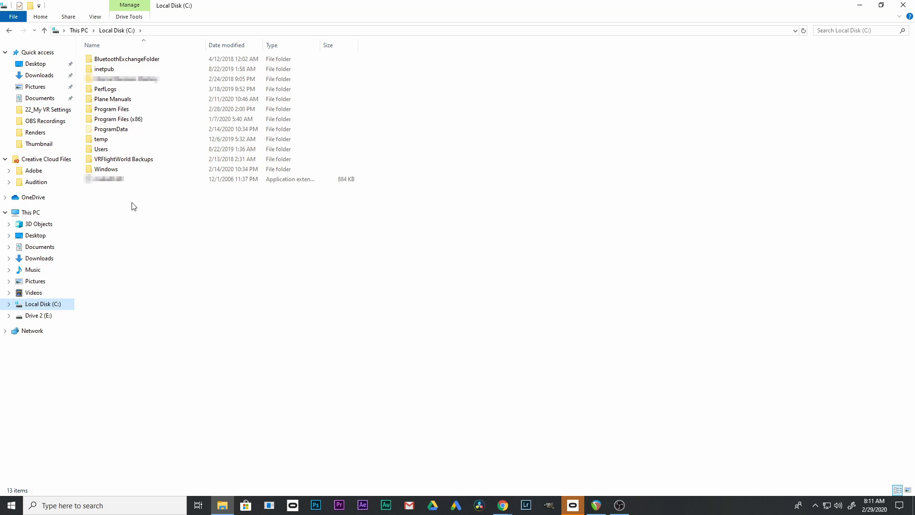
{"action": "double_click", "coordinate": [140, 122]}
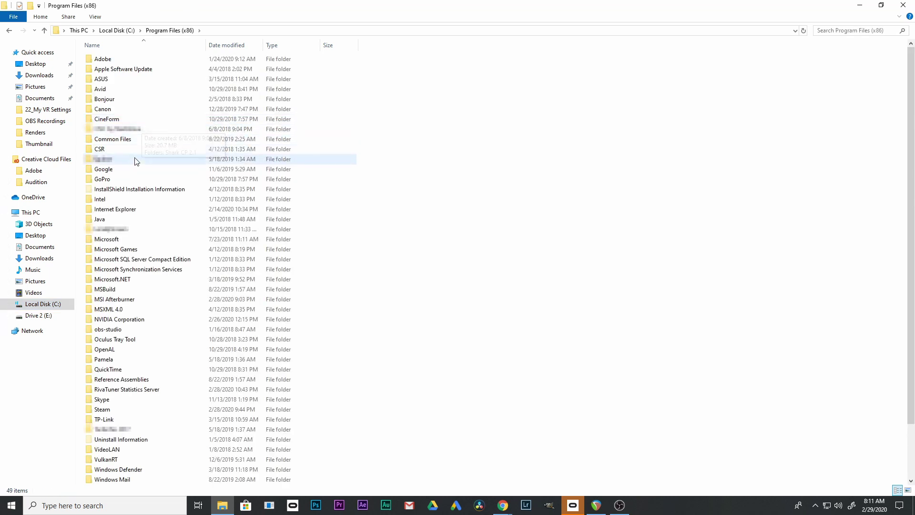
{"action": "scroll", "coordinate": [125, 314], "scroll_direction": "down", "scroll_amount": 2}
{"action": "double_click", "coordinate": [122, 349]}
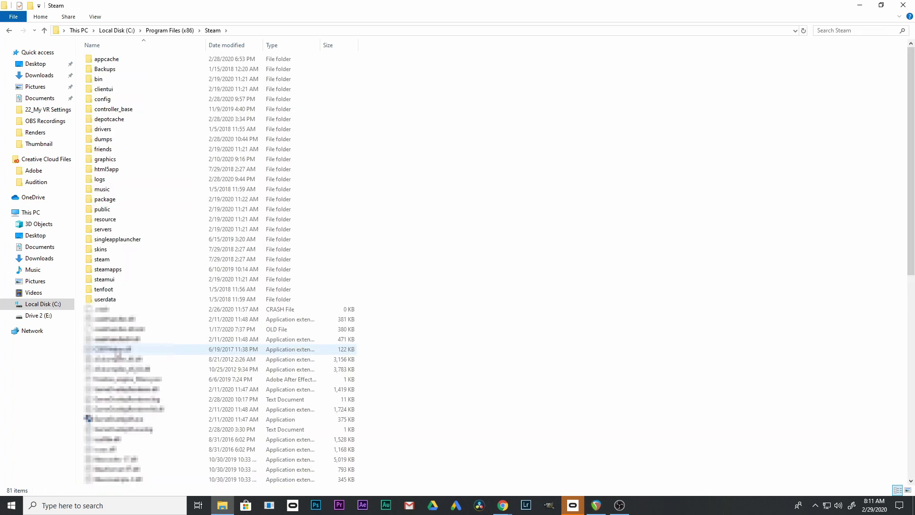
{"action": "double_click", "coordinate": [121, 272]}
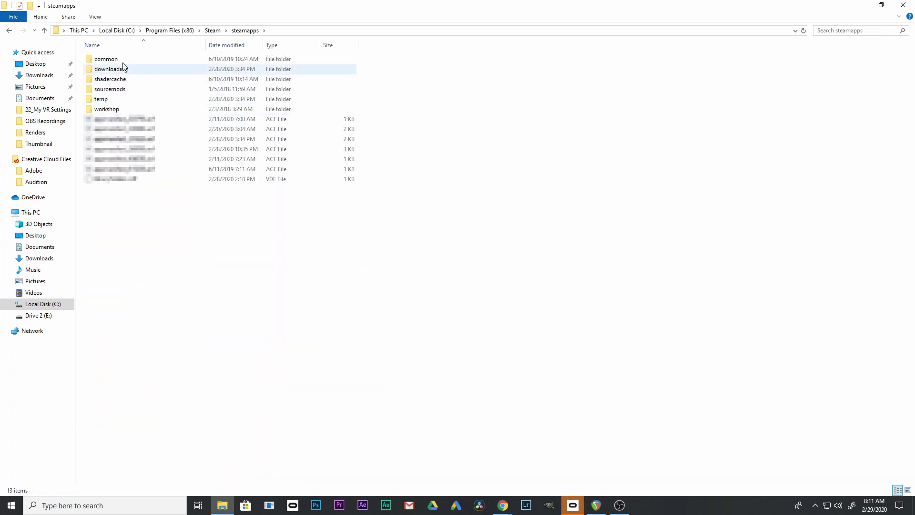
{"action": "double_click", "coordinate": [122, 60]}
{"action": "double_click", "coordinate": [109, 130]}
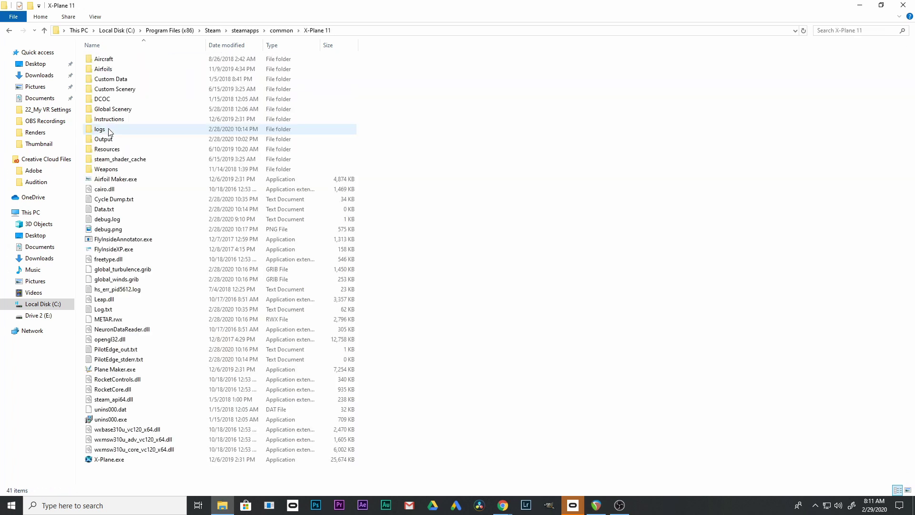
{"action": "double_click", "coordinate": [119, 141]}
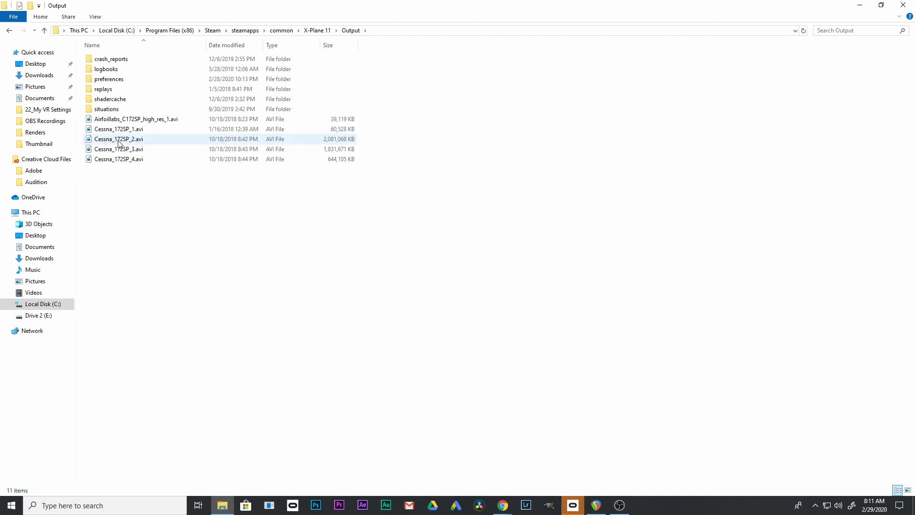
{"action": "double_click", "coordinate": [109, 80]}
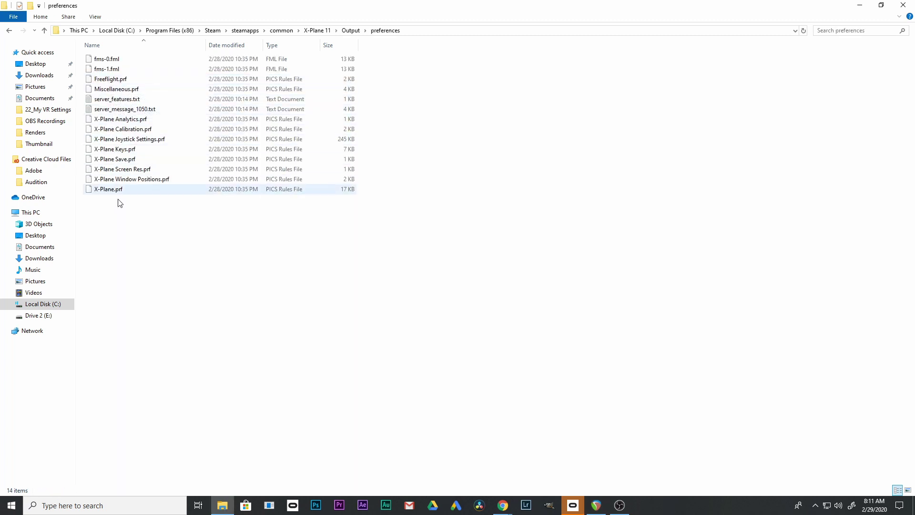
Step: Cut all 14 files in the preferences folder
{"action": "left_click_drag", "start_coordinate": [116, 212], "coordinate": [115, 60]}
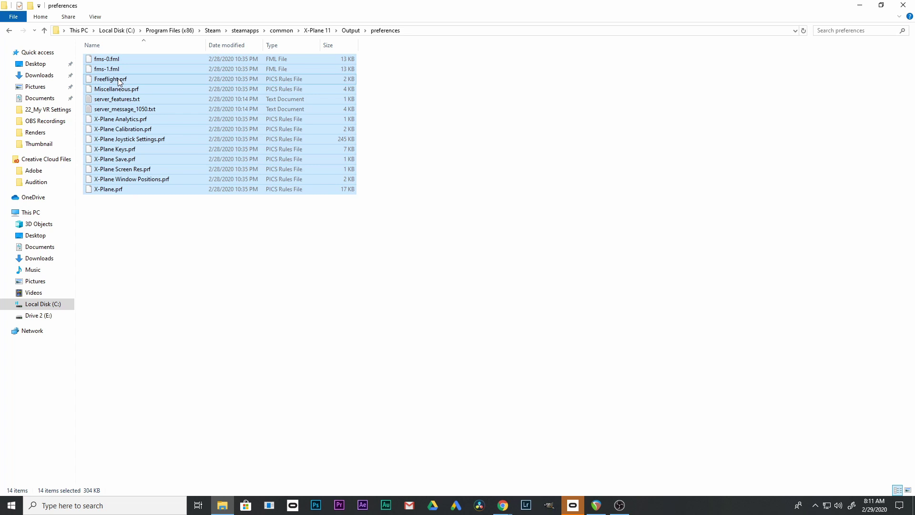
{"action": "right_click", "coordinate": [119, 79]}
{"action": "left_click", "coordinate": [66, 137]}
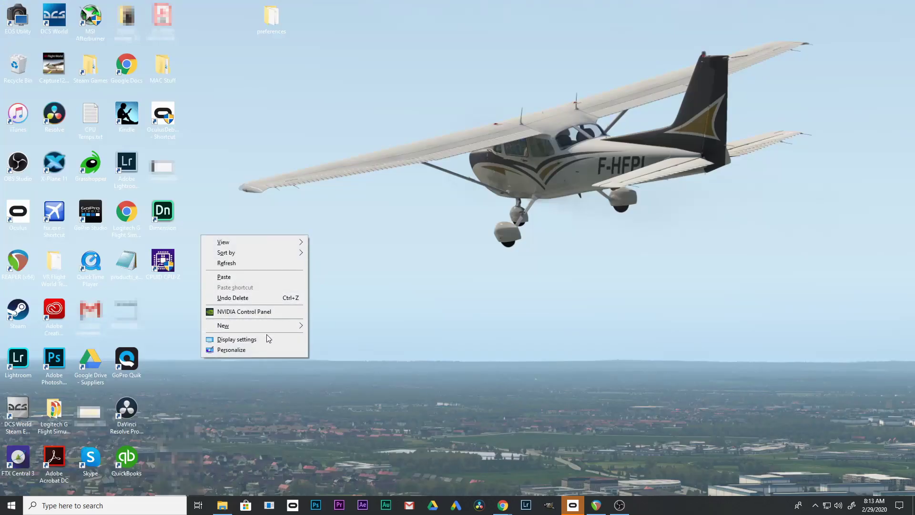
Step: Create the desktop folder 'X-Plane 11 Preferences' and paste the preference files into it
{"action": "left_click", "coordinate": [334, 329]}
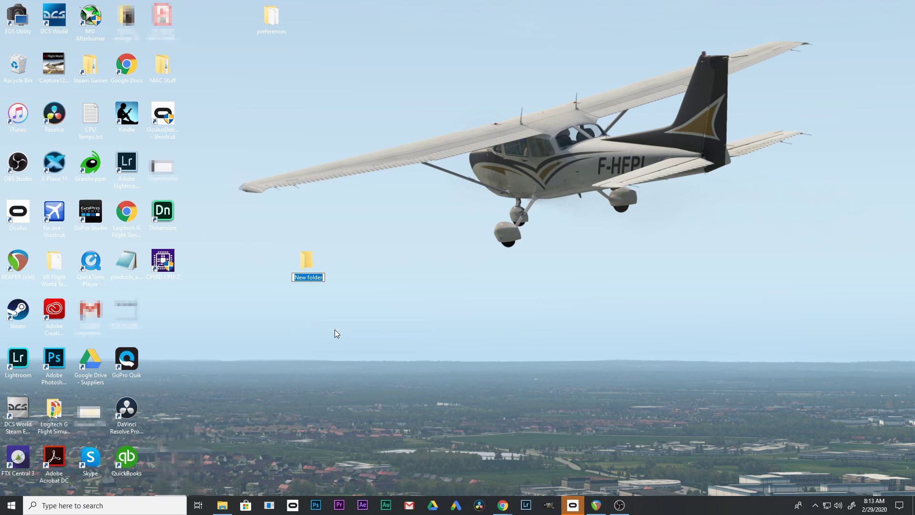
{"action": "type", "text": "X-Plane 11 Preferences"}
{"action": "key", "text": "Return"}
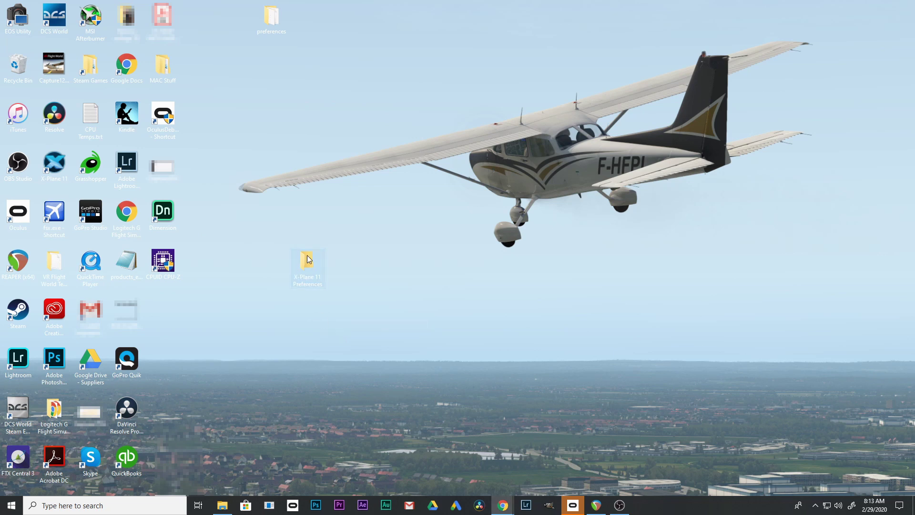
{"action": "double_click", "coordinate": [307, 259]}
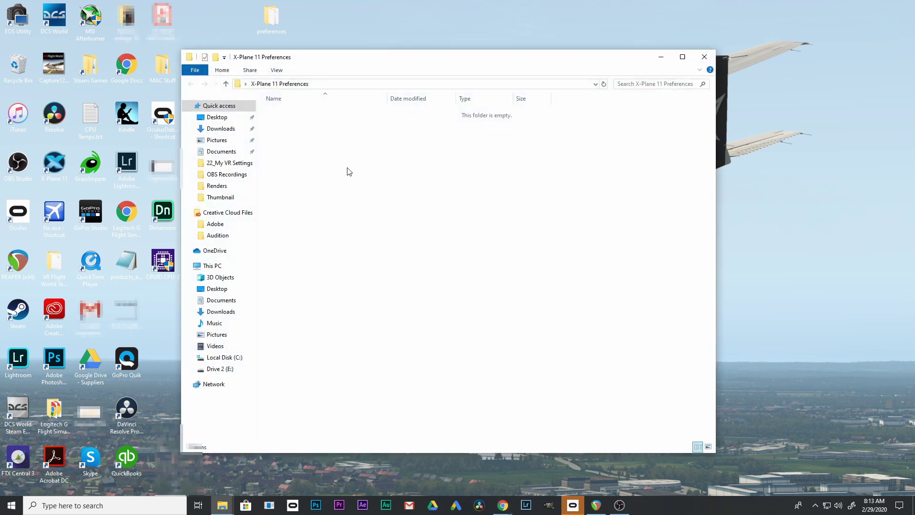
{"action": "key", "text": "ctrl+v"}
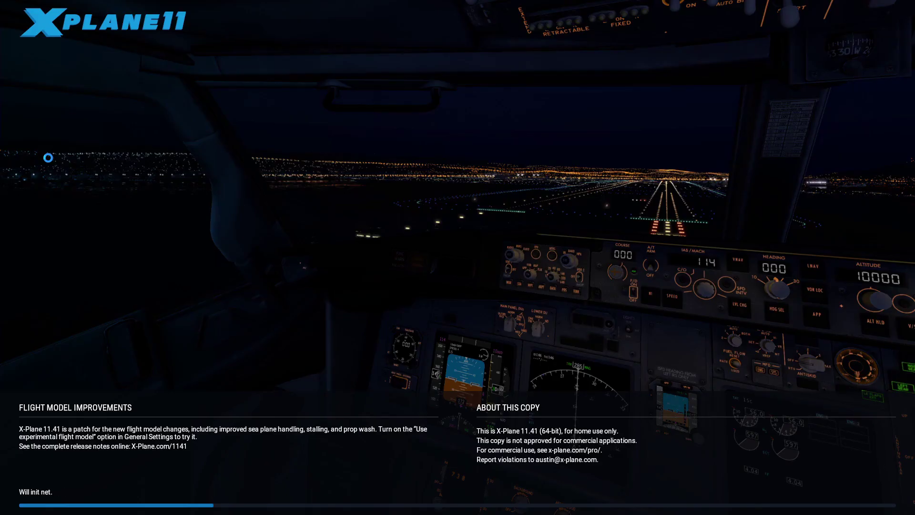
{"action": "scroll", "coordinate": [420, 325], "scroll_direction": "up", "scroll_amount": 3}
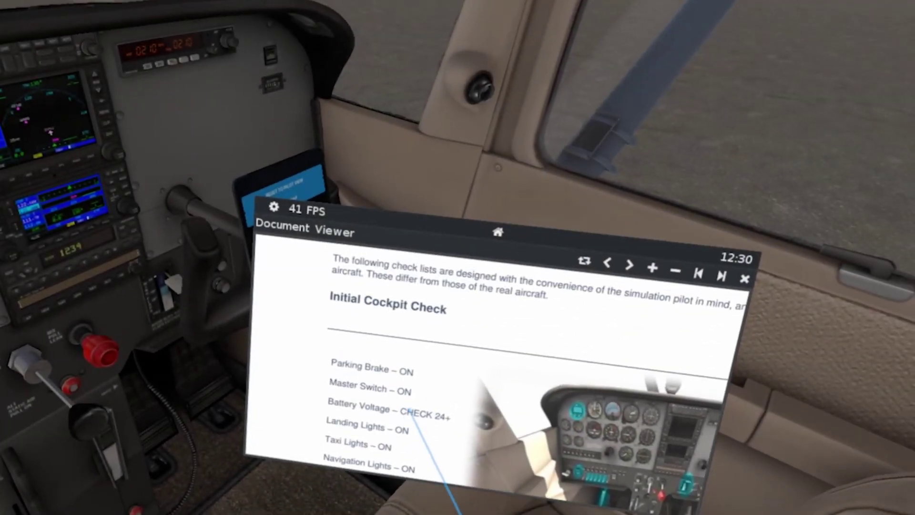
{"action": "scroll", "coordinate": [421, 326], "scroll_direction": "down", "scroll_amount": 2}
{"action": "scroll", "coordinate": [415, 318], "scroll_direction": "down", "scroll_amount": 2}
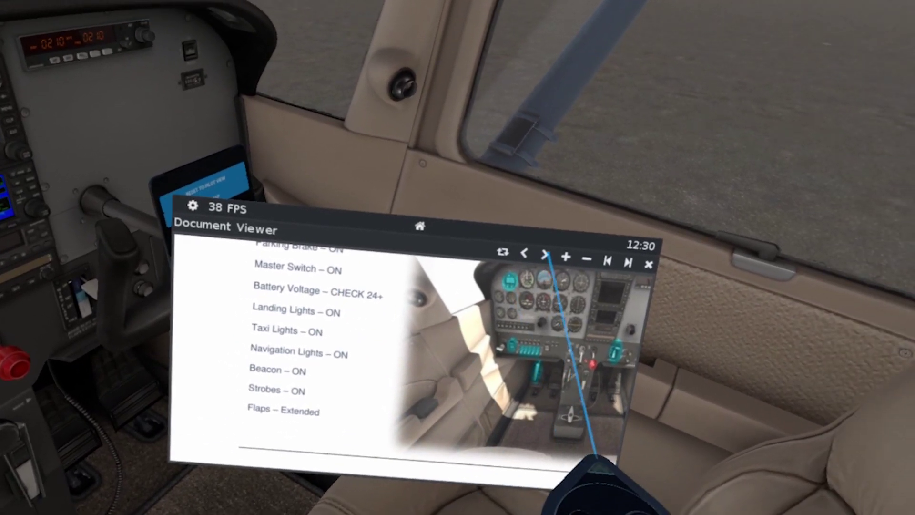
Step: Page the Document Viewer checklist forward to the flaps-extended page
{"action": "left_click", "coordinate": [564, 256]}
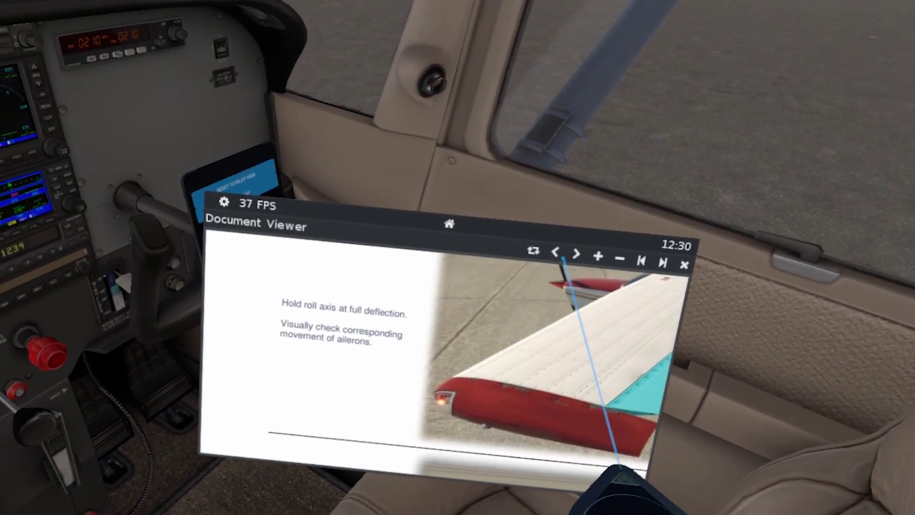
{"action": "left_click", "coordinate": [565, 255]}
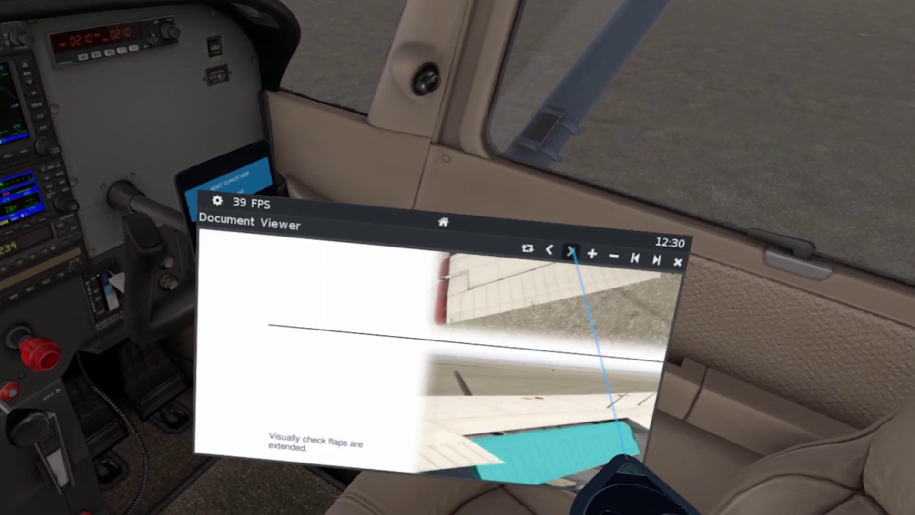